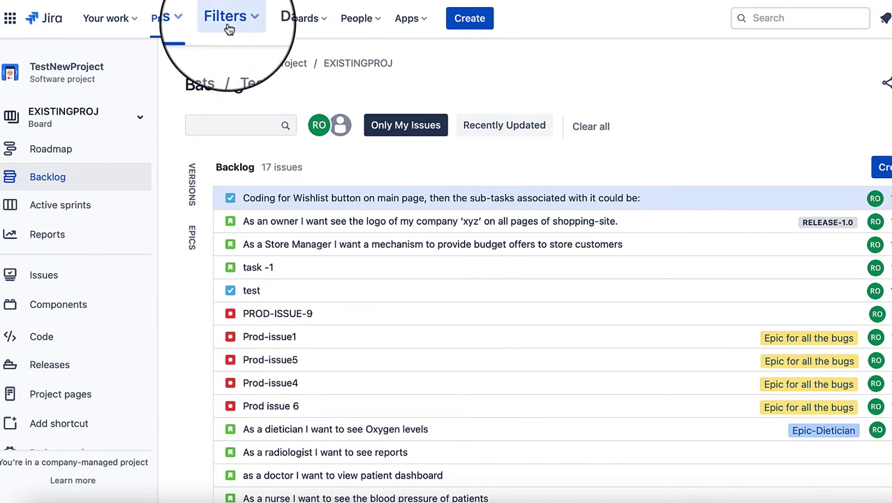
- Start a new filter search from the all-filters page
left_click(227, 22)
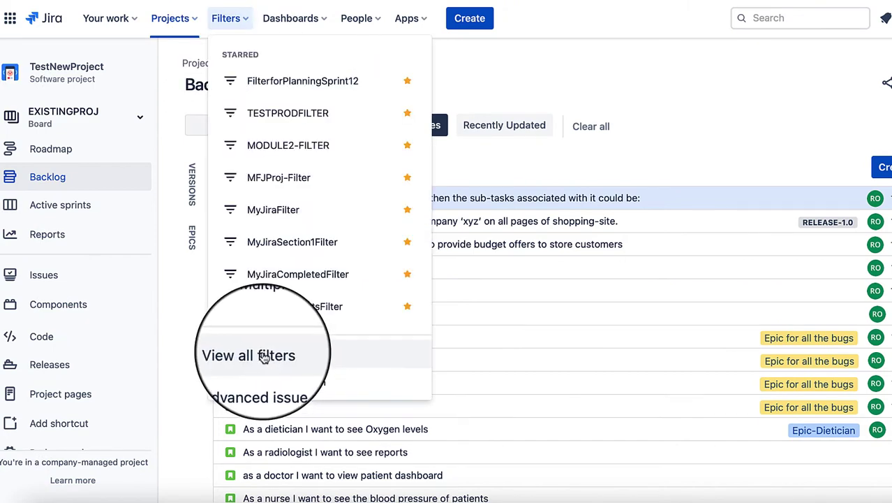
left_click(264, 356)
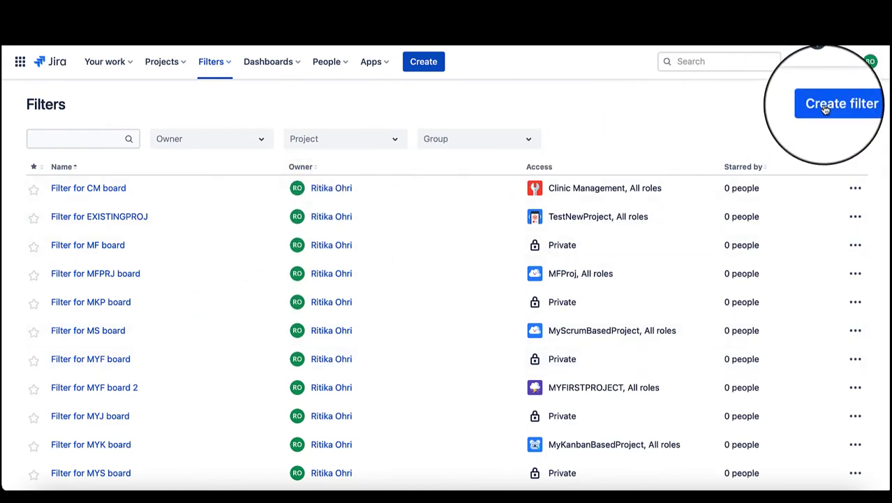
left_click(826, 105)
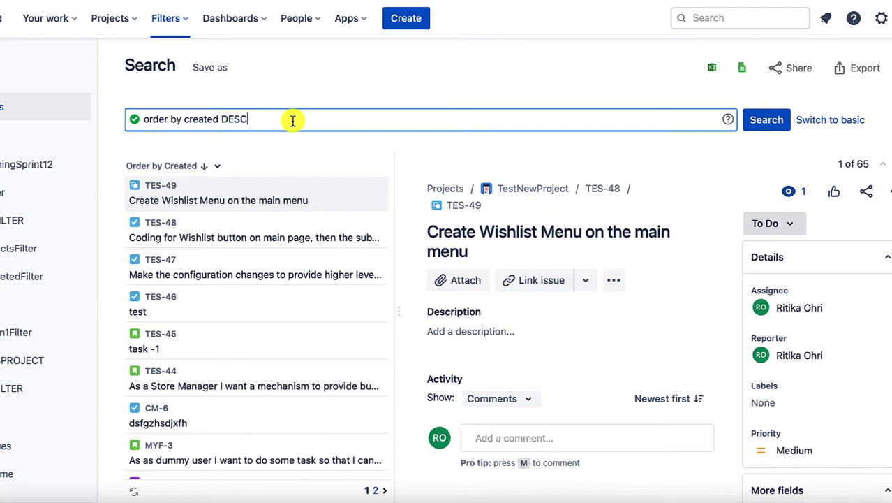
- Search JQL project = TestNewProject and status="In Progress", returning only TES-43
left_click_drag(292, 113, 142, 117)
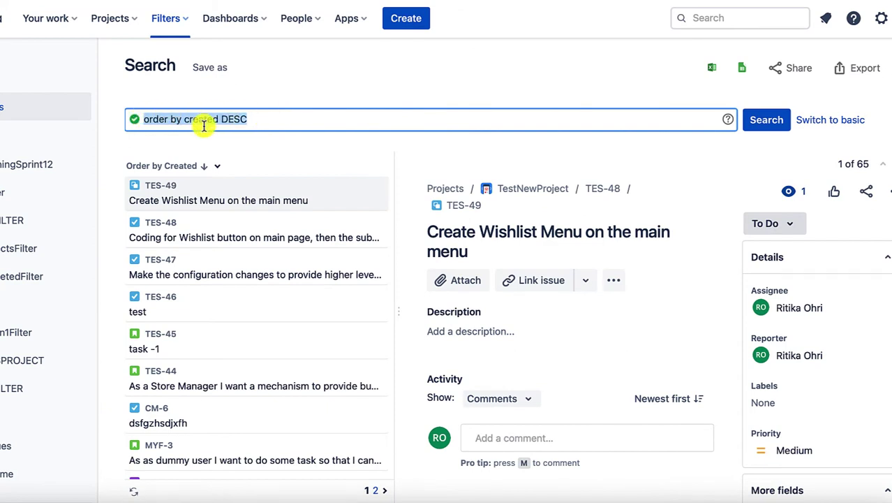
type("project ")
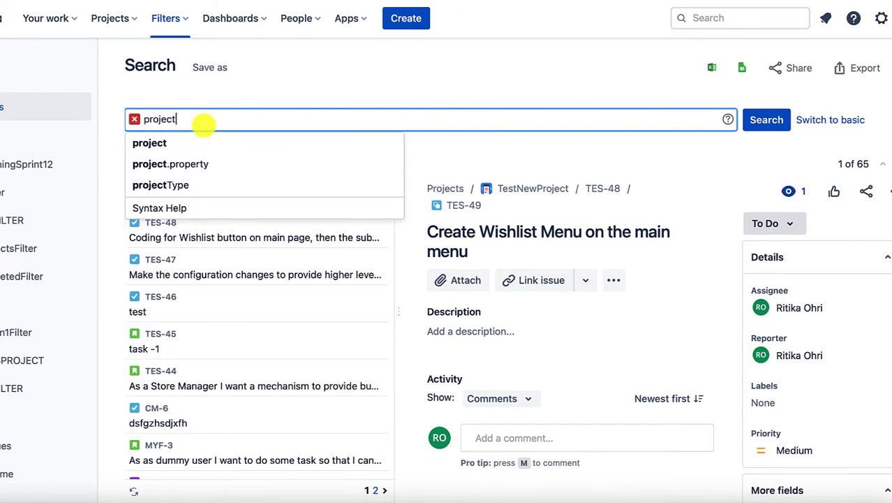
type("= TestNewProject and")
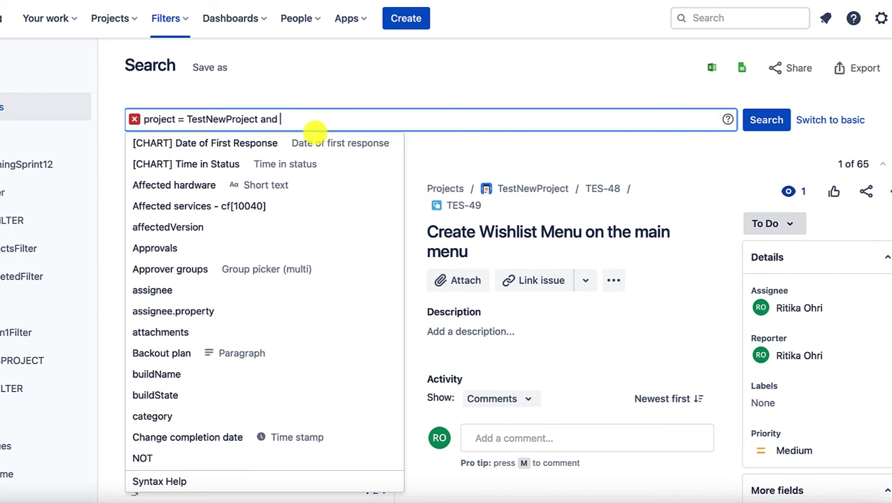
type("status=\"In")
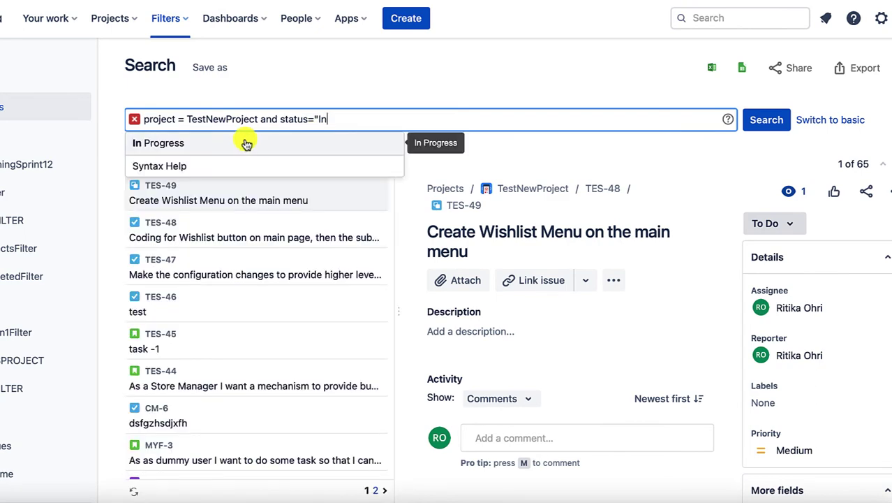
left_click(247, 143)
left_click(767, 123)
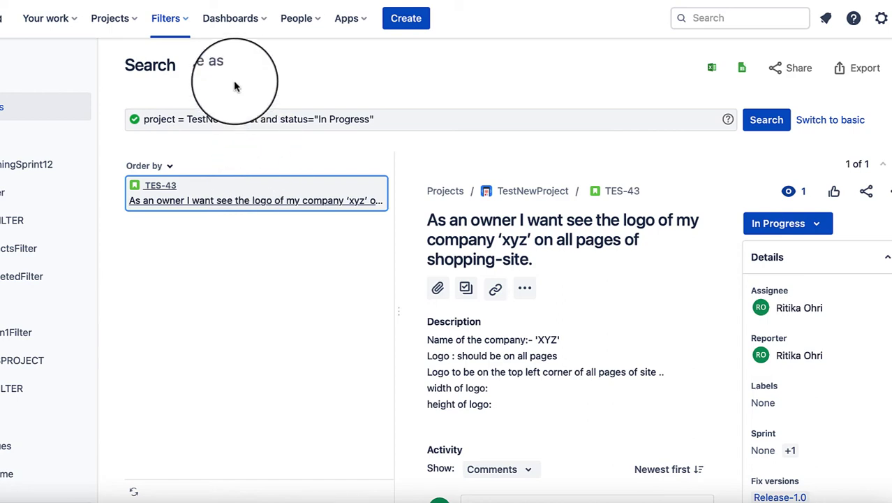
- Save the search as filter 'Status_InProgressIssues' and view its owner and sharing details
left_click(209, 70)
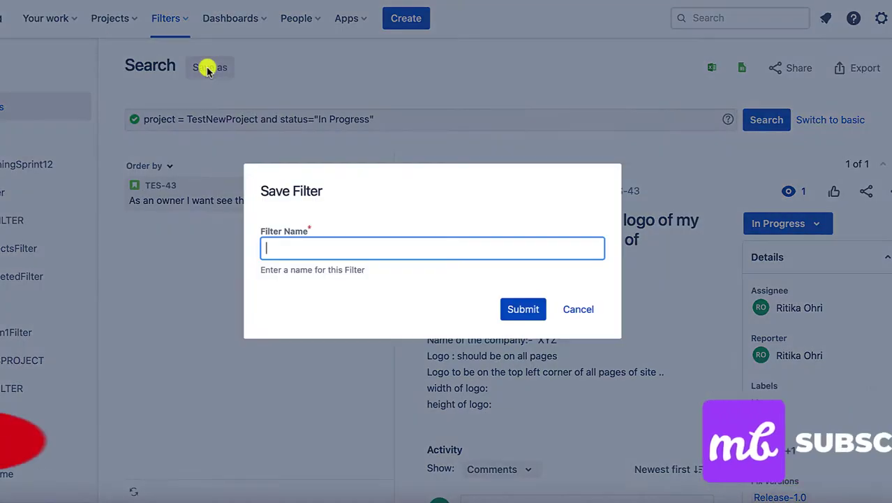
type("Status")
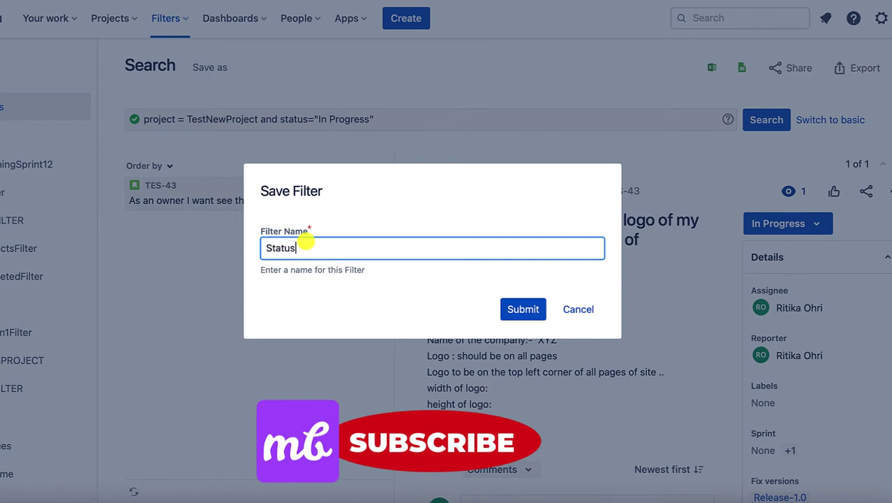
type("_InProgress")
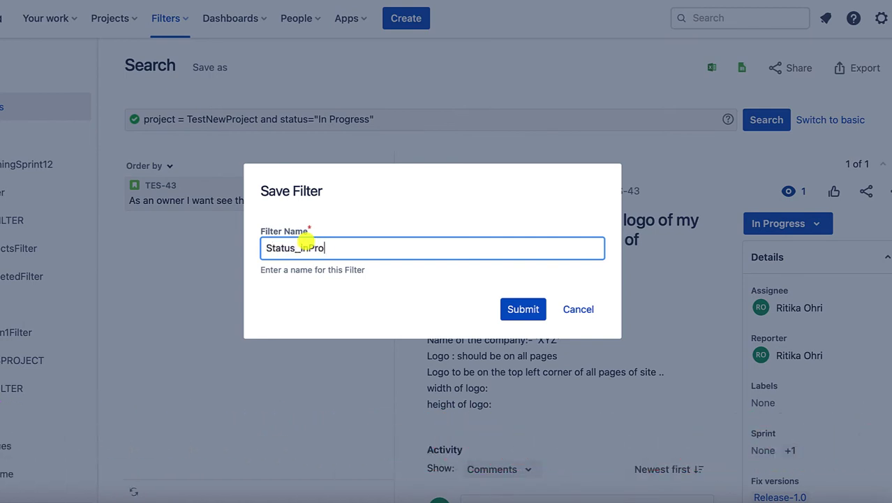
type("Issues")
left_click(529, 312)
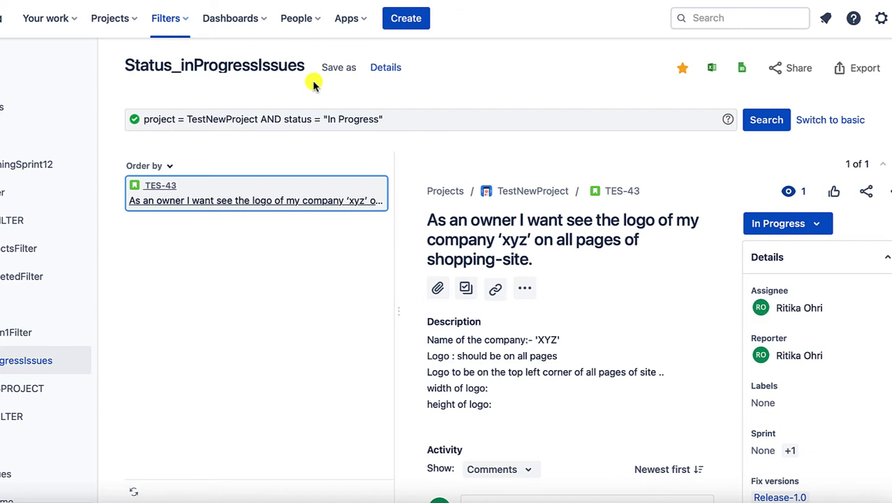
left_click(385, 70)
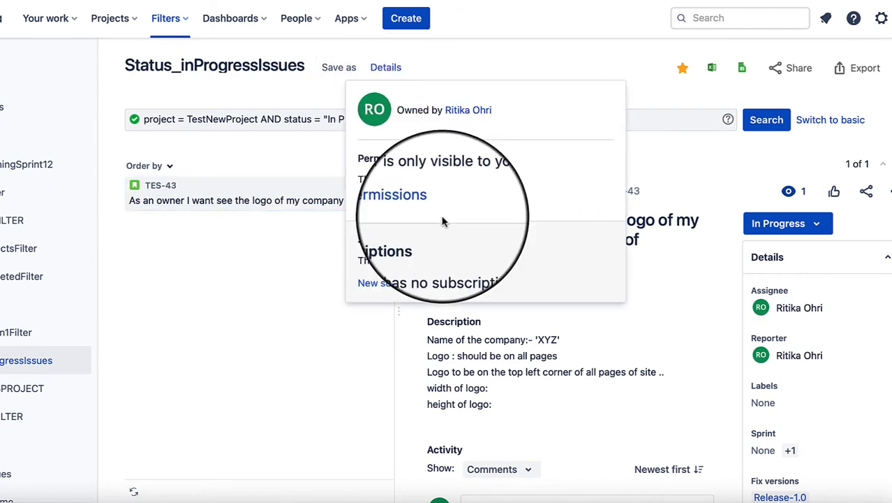
- In Edit filter, switch the viewer choice from group site-admins to My organization
left_click(391, 208)
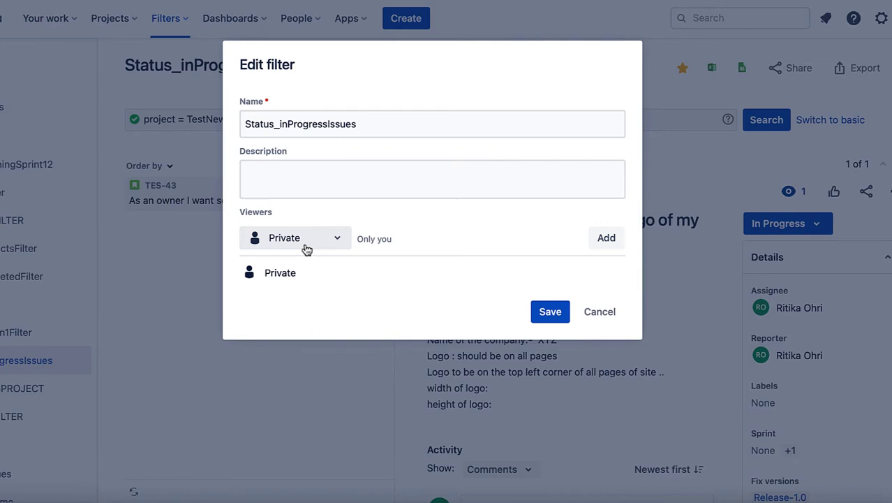
left_click(307, 244)
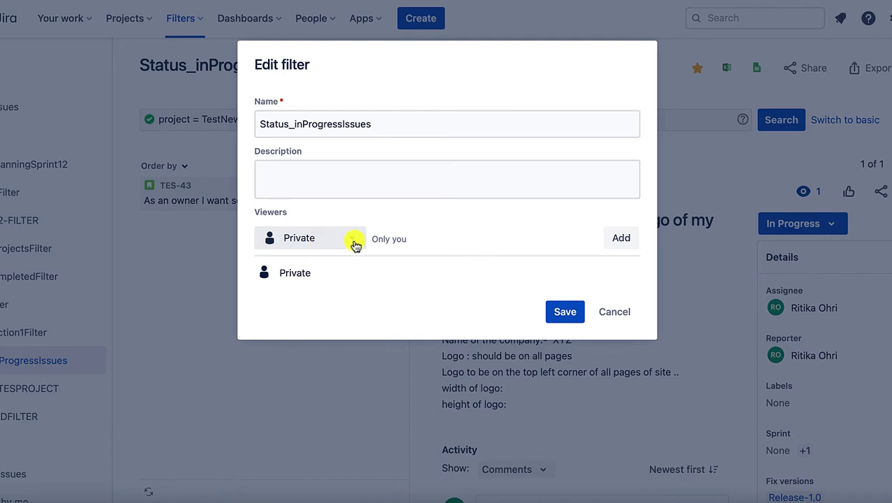
left_click(352, 242)
left_click(318, 294)
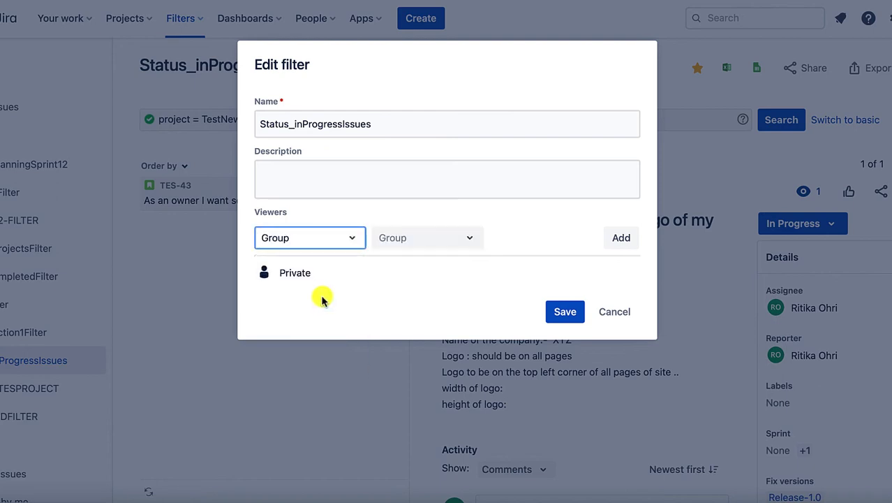
left_click(408, 243)
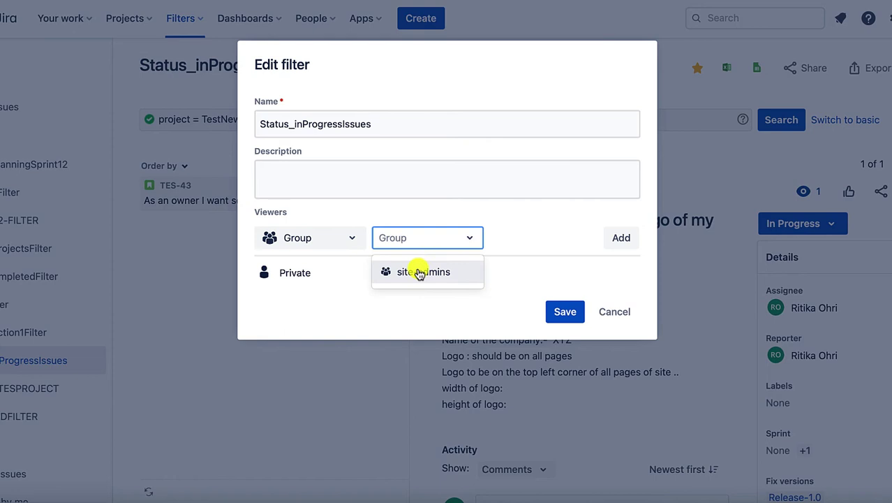
left_click(419, 272)
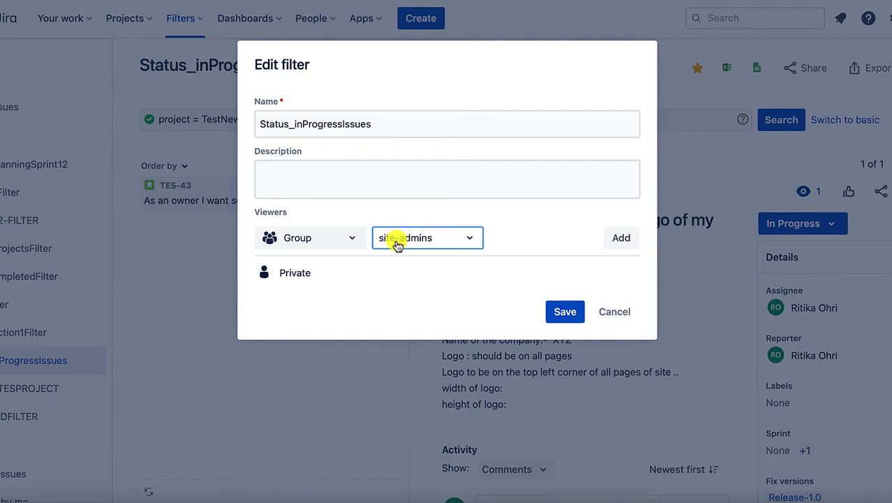
left_click(353, 238)
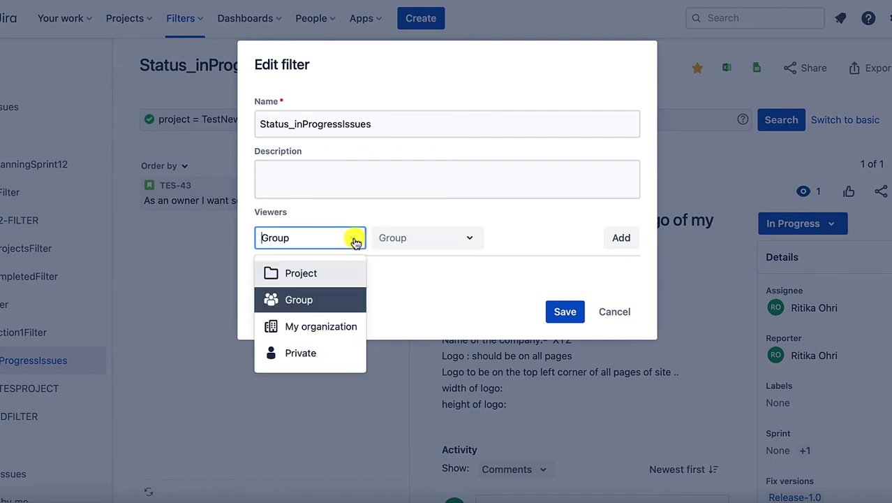
left_click(342, 336)
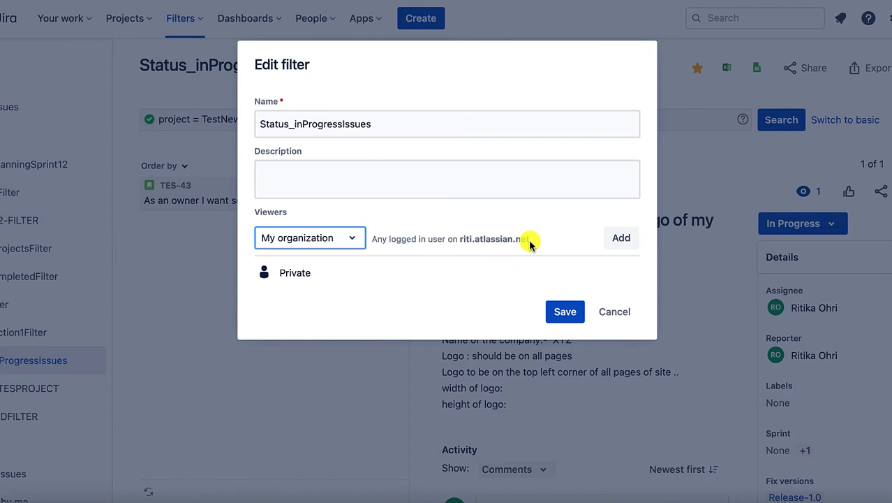
- Share the filter with project MYFIRSTPROJECT, All roles, and save the changes
left_click(350, 239)
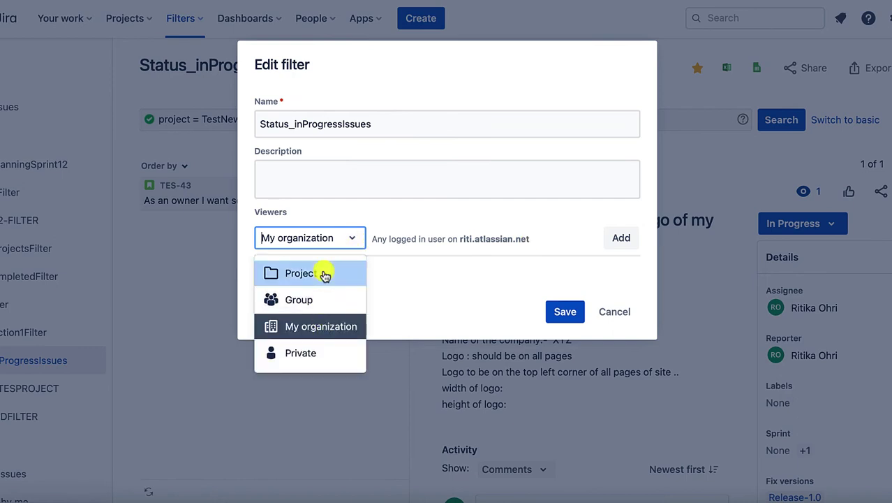
left_click(325, 274)
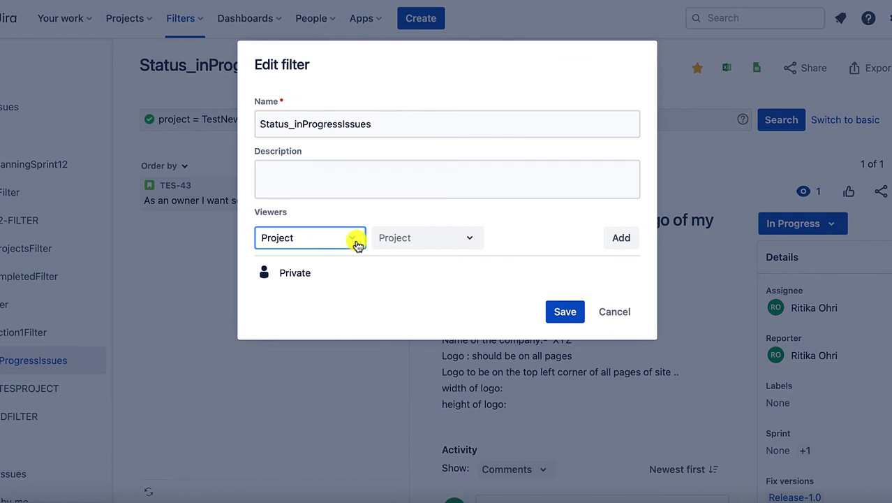
left_click(408, 241)
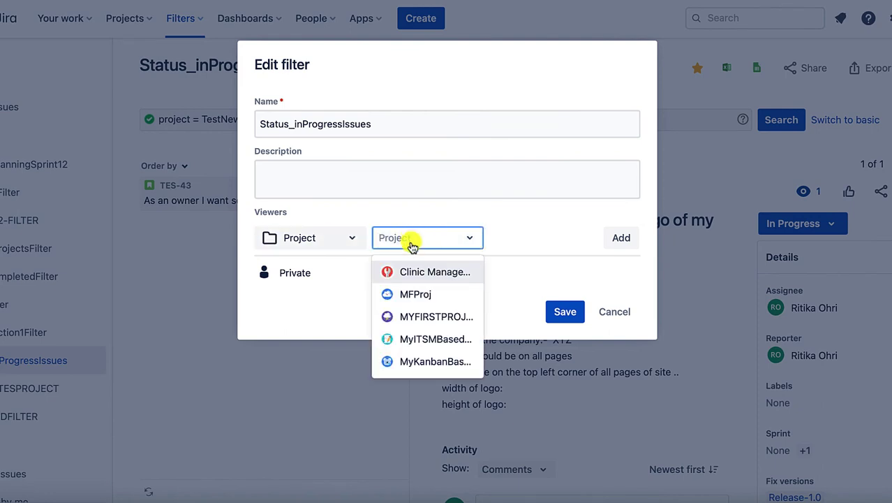
left_click(426, 317)
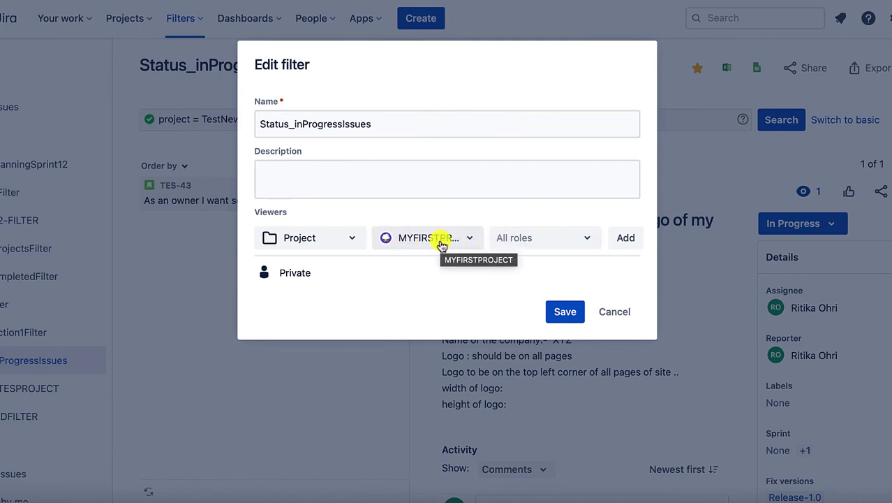
left_click(628, 238)
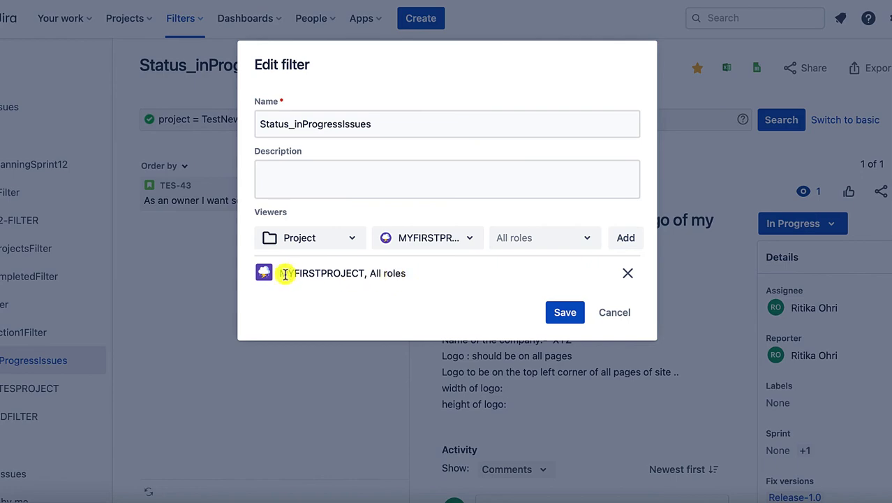
left_click(565, 312)
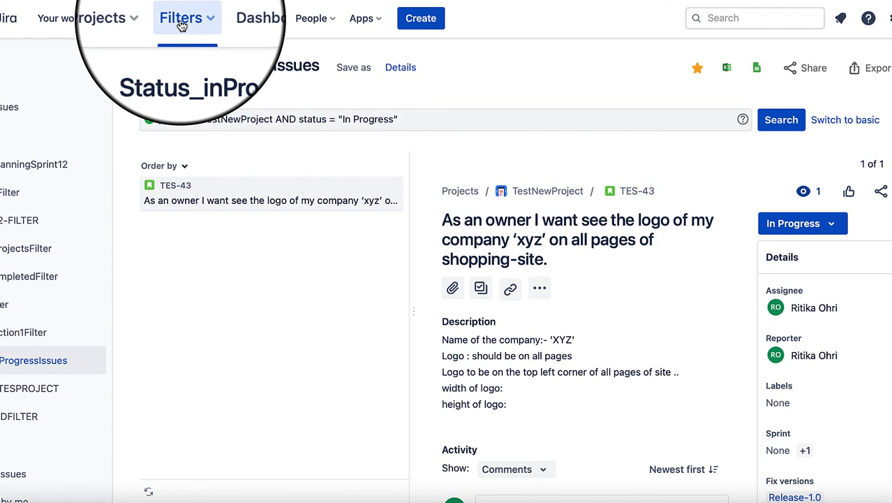
- Search all filters for Status_inProgressIssues by name, then narrow the list to MYFIRSTPROJECT
left_click(181, 21)
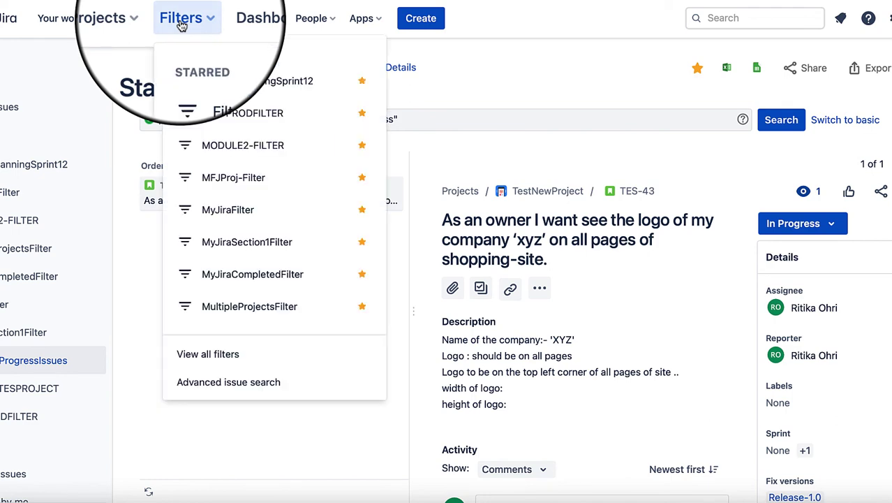
left_click(235, 356)
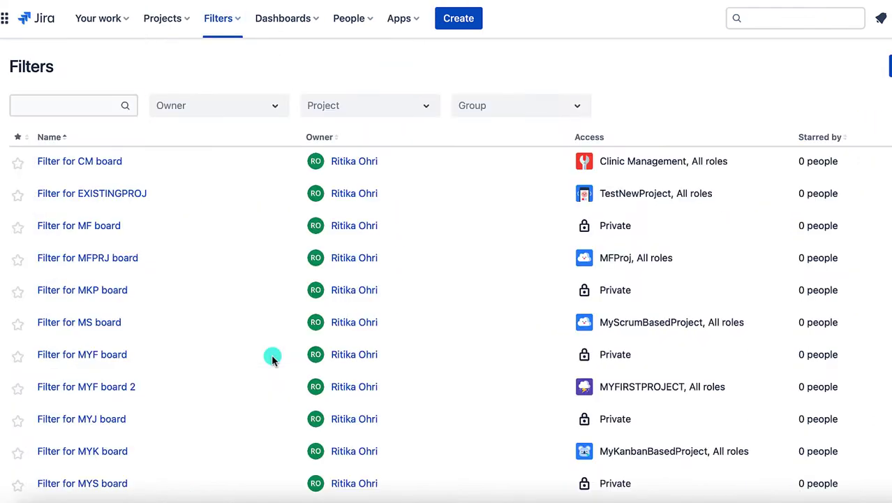
left_click(134, 105)
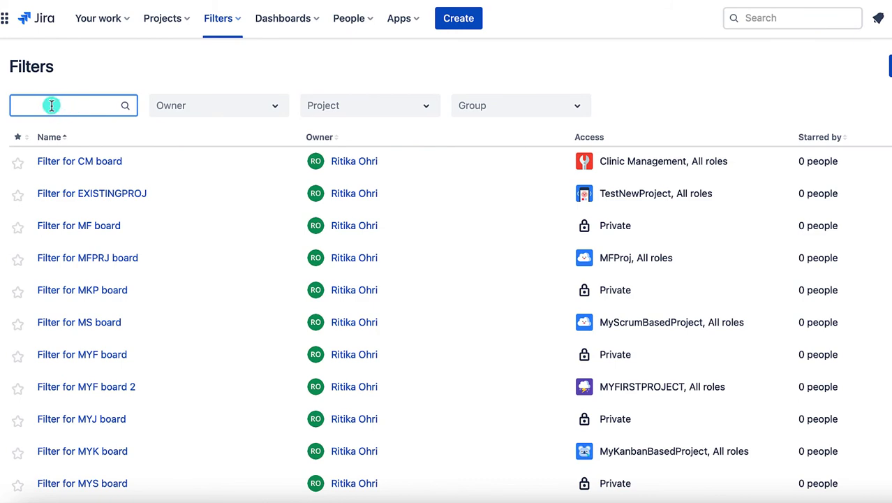
key("ctrl+v")
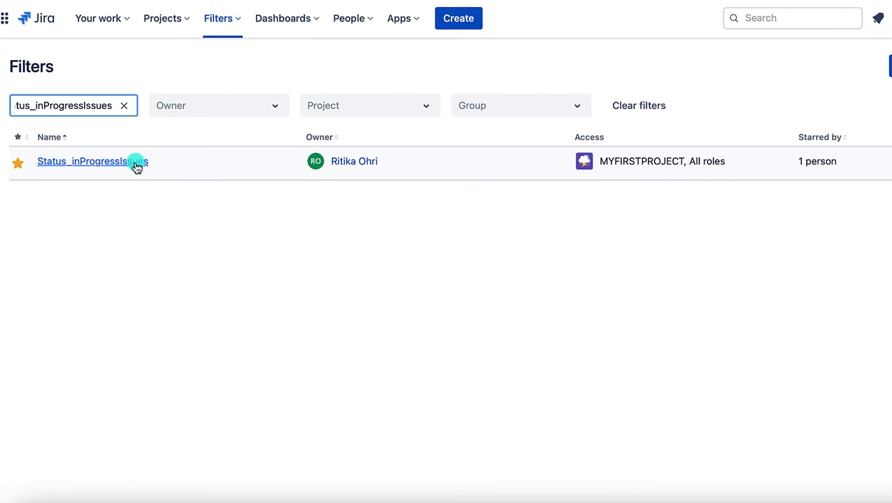
left_click(123, 105)
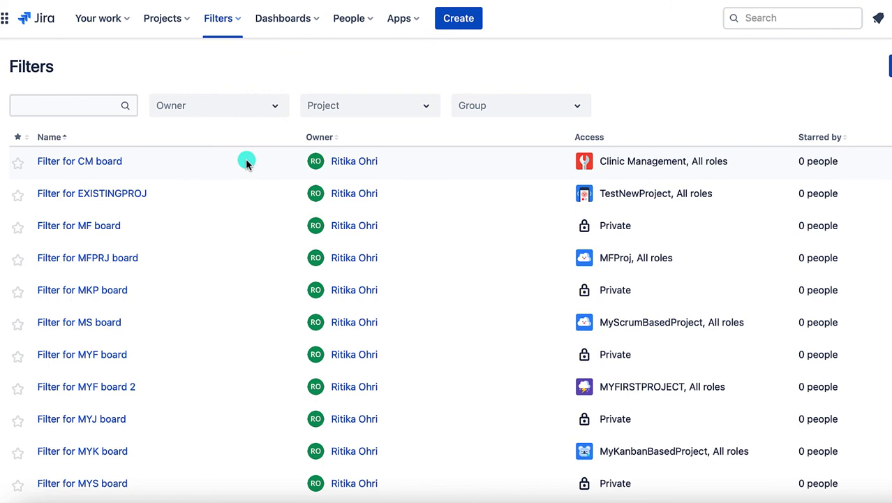
left_click(363, 106)
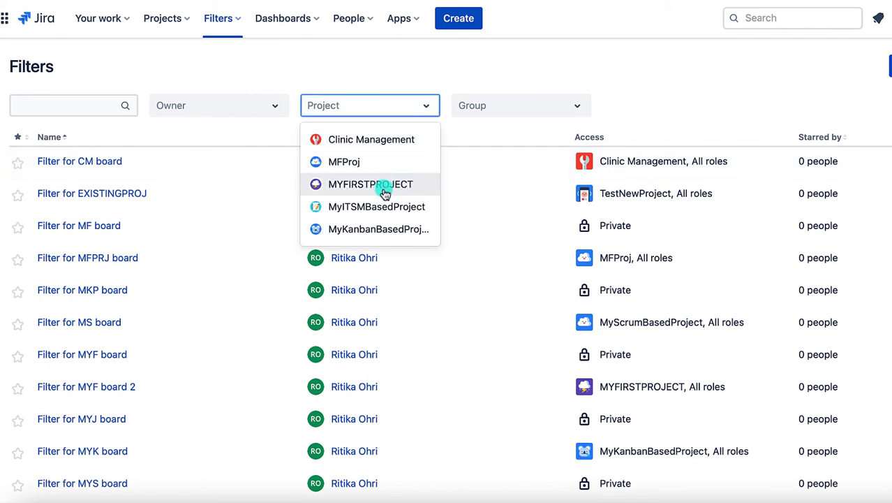
left_click(385, 188)
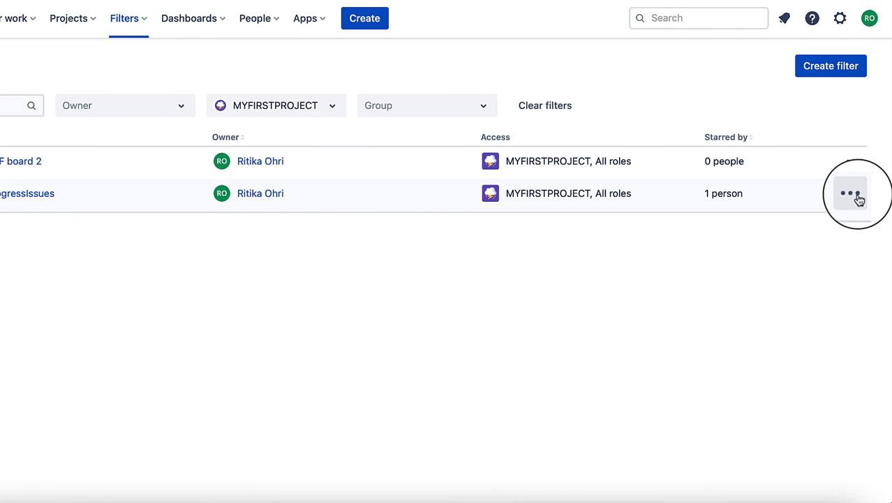
- Delete Status_inProgressIssues from its row's actions menu and confirm the deletion
left_click(881, 211)
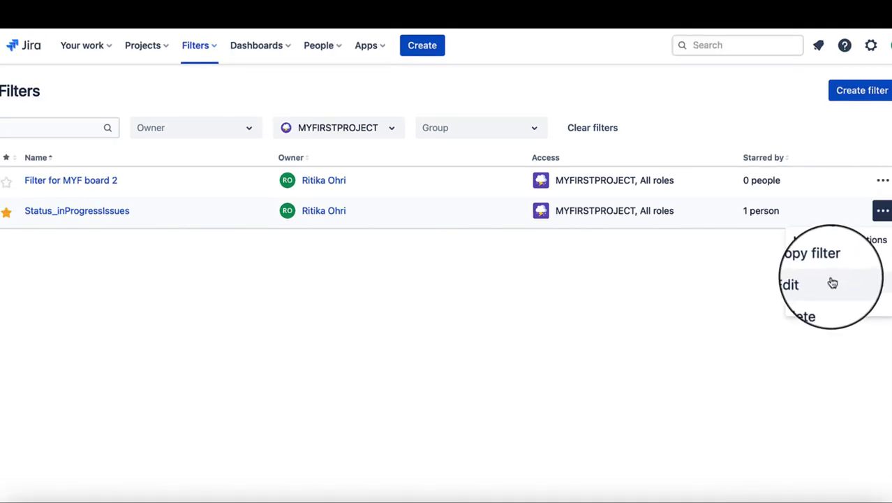
left_click(820, 312)
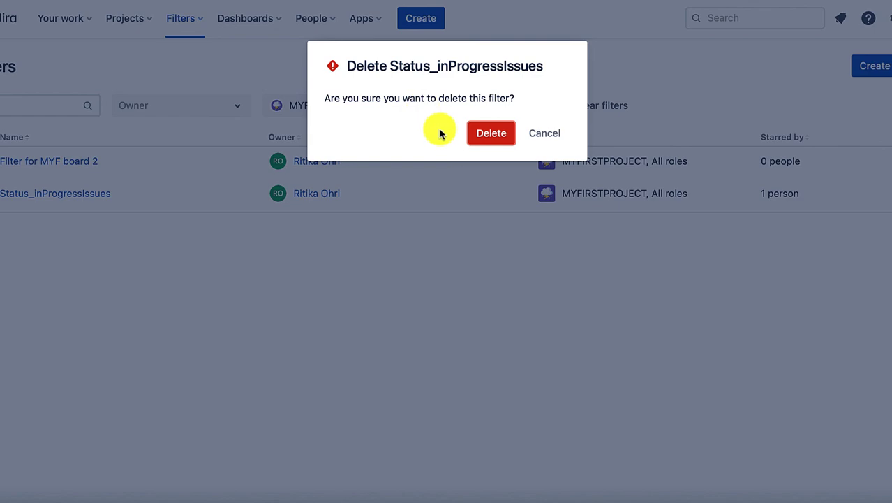
left_click(489, 140)
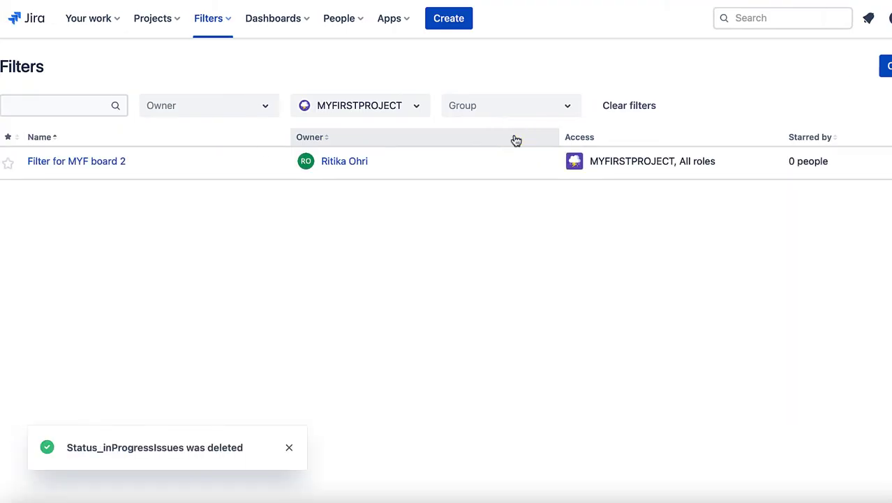